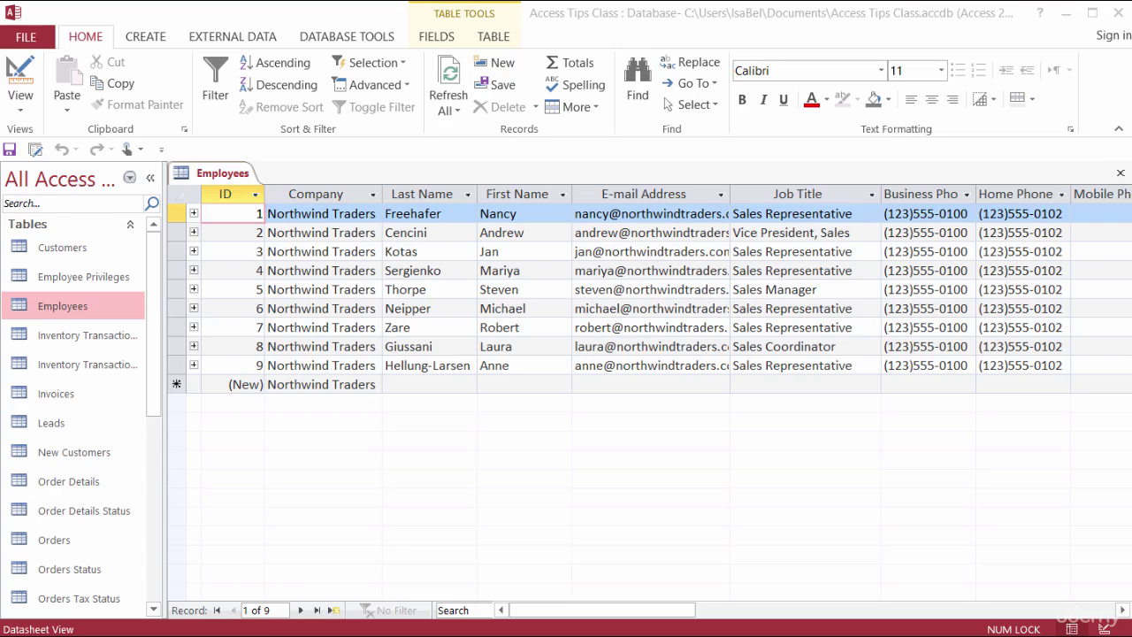
Scroll the Employees datasheet right until Job Title is the first visible column.
{"action": "left_click", "coordinate": [1121, 610]}
{"action": "left_click", "coordinate": [1121, 610]}
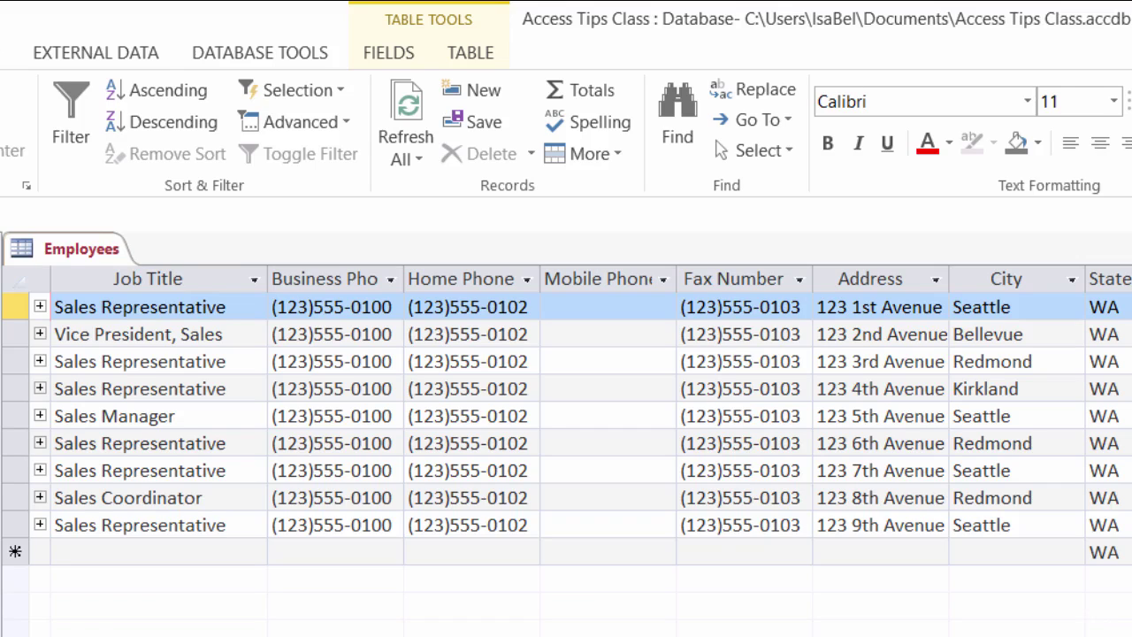
{"action": "left_click", "coordinate": [322, 548]}
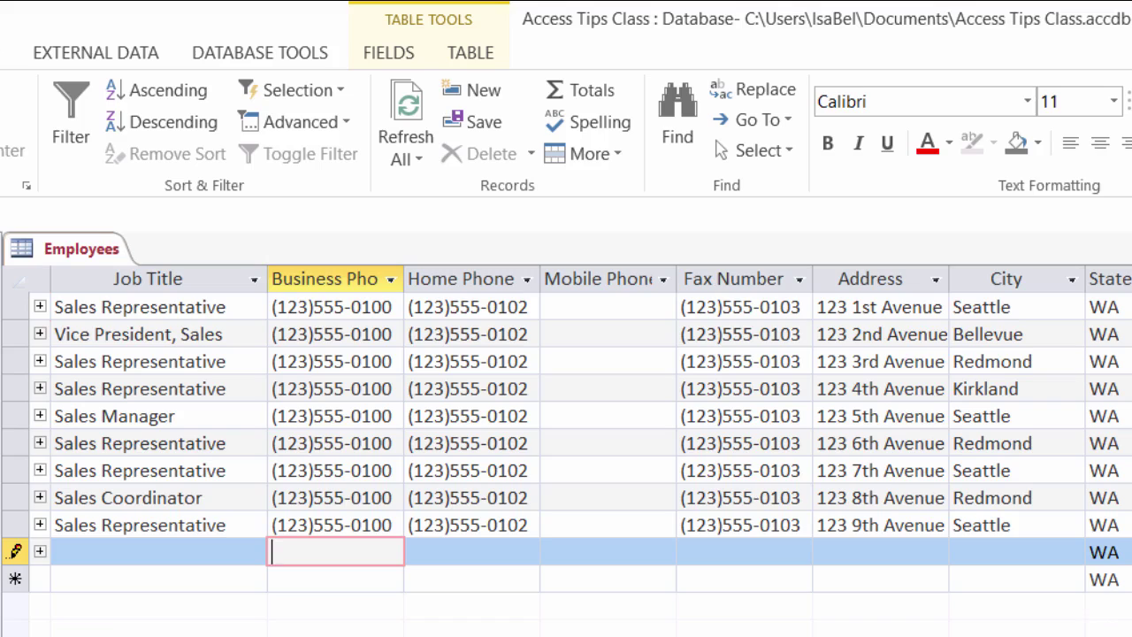
{"action": "type", "text": "123-3456"}
{"action": "key", "text": "BackSpace"}
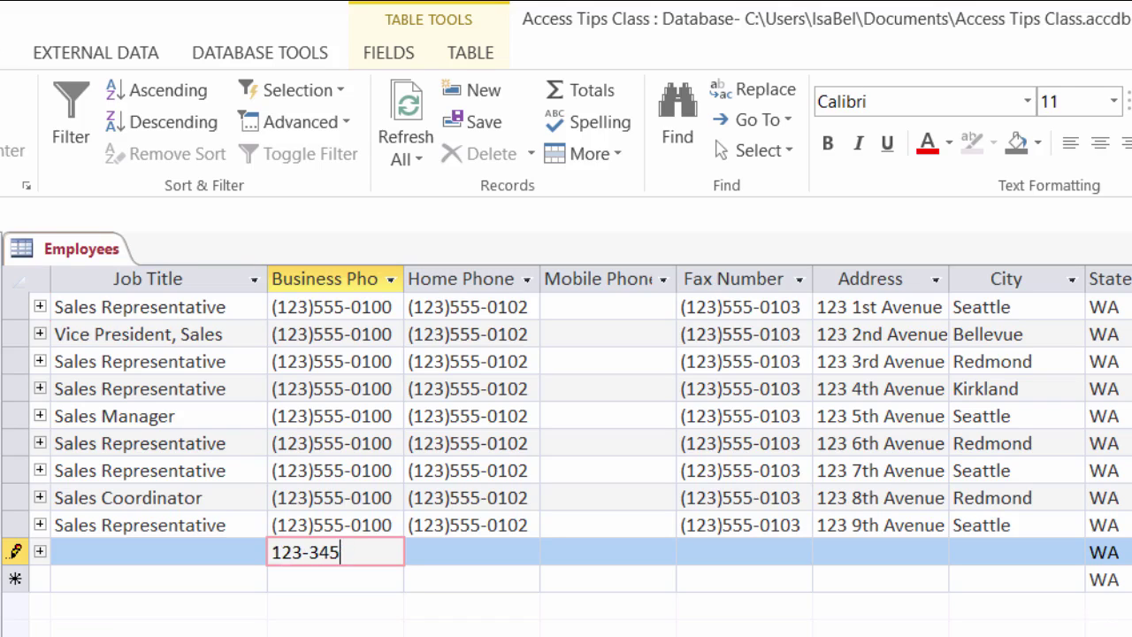
{"action": "type", "text": "-4567"}
{"action": "key", "text": "BackSpace"}
{"action": "key", "text": "BackSpace"}
{"action": "key", "text": "BackSpace"}
{"action": "key", "text": "BackSpace"}
{"action": "key", "text": "BackSpace"}
{"action": "key", "text": "BackSpace"}
{"action": "key", "text": "BackSpace"}
{"action": "key", "text": "BackSpace"}
{"action": "key", "text": "BackSpace"}
{"action": "key", "text": "BackSpace"}
{"action": "key", "text": "BackSpace"}
{"action": "key", "text": "BackSpace"}
{"action": "type", "text": "123.147"}
{"action": "key", "text": "BackSpace"}
{"action": "type", "text": "7.1236"}
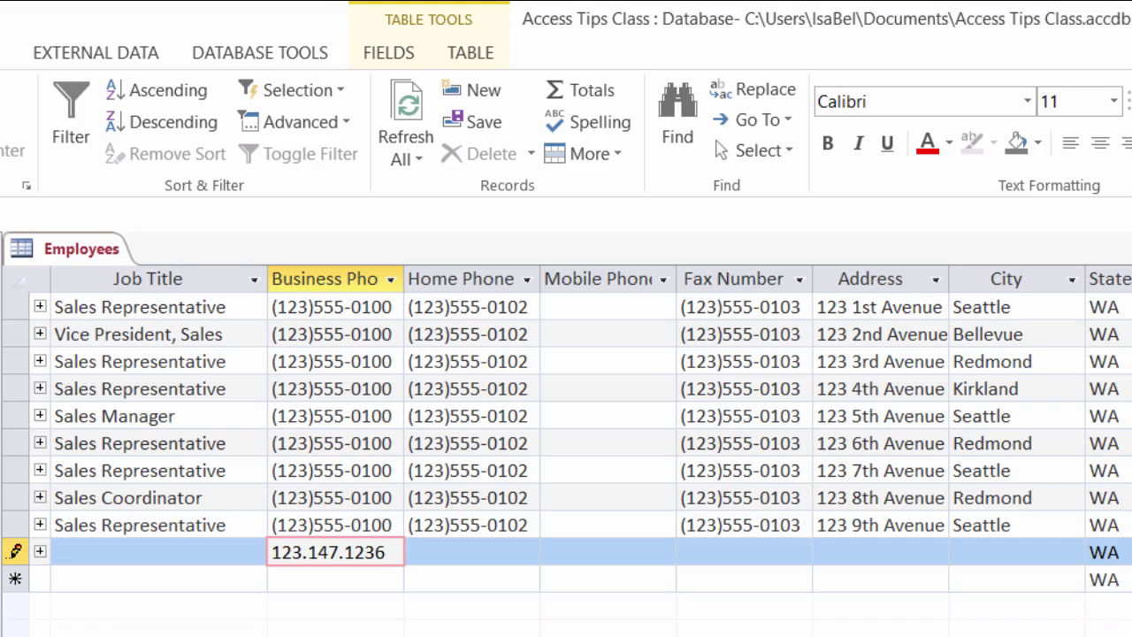
{"action": "key", "text": "BackSpace"}
{"action": "key", "text": "BackSpace"}
{"action": "key", "text": "BackSpace"}
{"action": "key", "text": "BackSpace"}
{"action": "key", "text": "BackSpace"}
{"action": "key", "text": "BackSpace"}
{"action": "key", "text": "BackSpace"}
{"action": "key", "text": "BackSpace"}
{"action": "key", "text": "BackSpace"}
{"action": "key", "text": "BackSpace"}
{"action": "key", "text": "BackSpace"}
{"action": "key", "text": "BackSpace"}
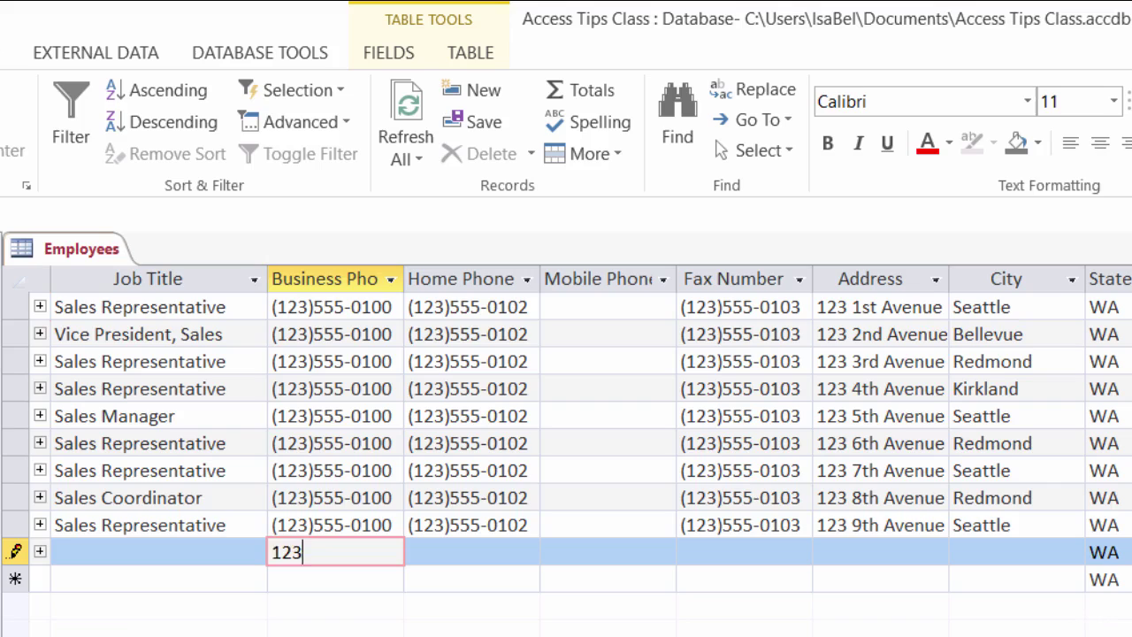
{"action": "key", "text": "Escape"}
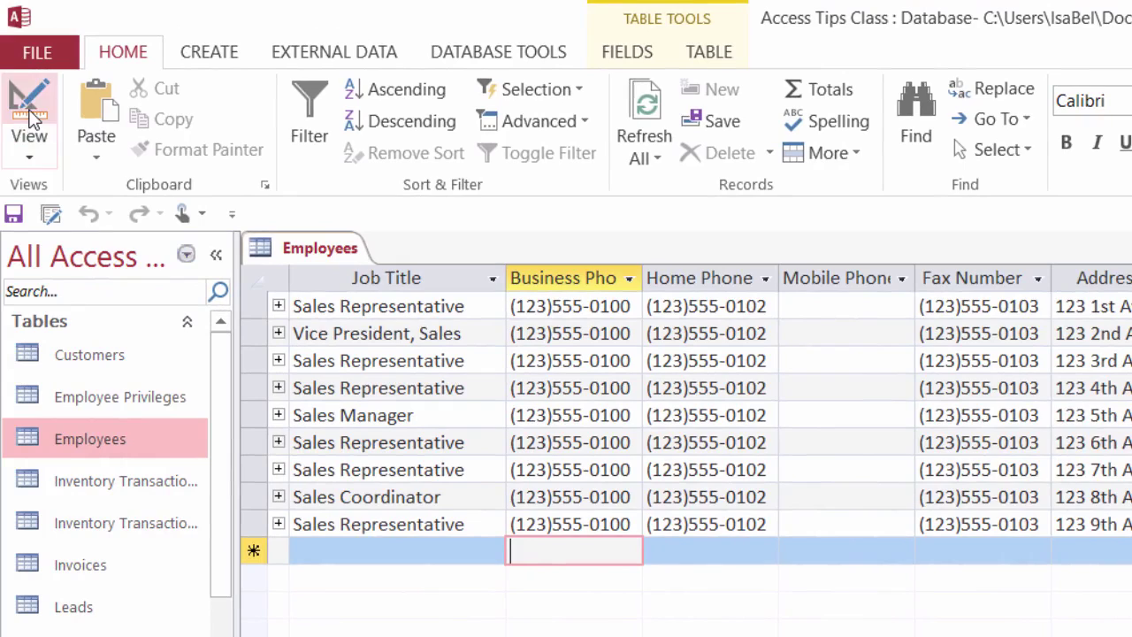
In Design view of Employees, select the Business Phone field and edit its Input Mask property.
{"action": "left_click", "coordinate": [29, 111]}
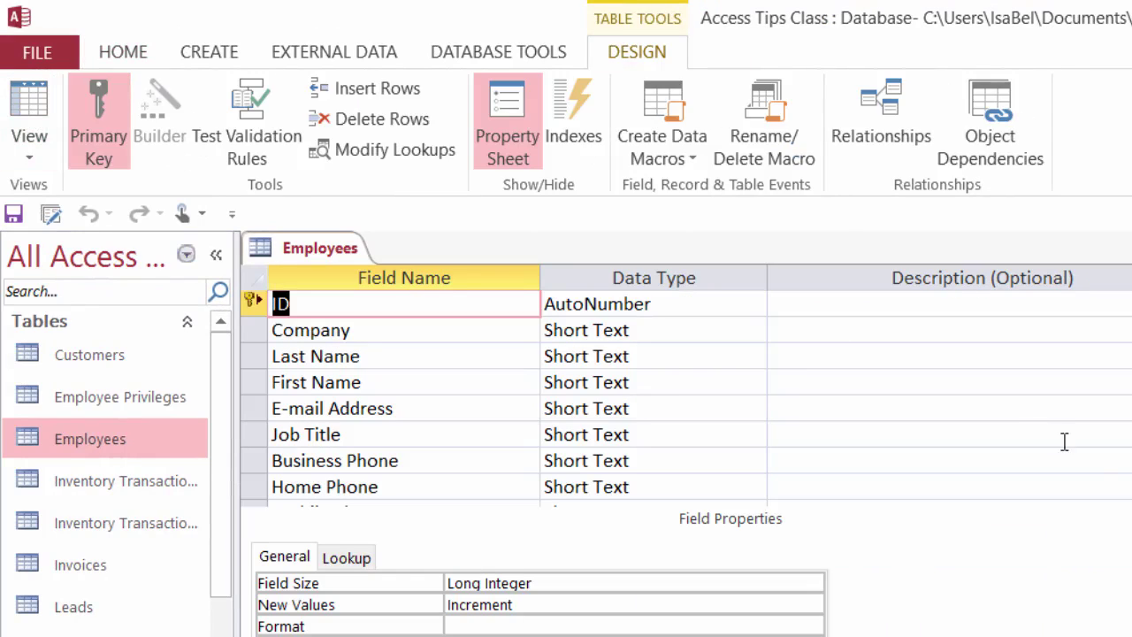
{"action": "scroll", "coordinate": [1065, 441], "scroll_direction": "down", "scroll_amount": 2}
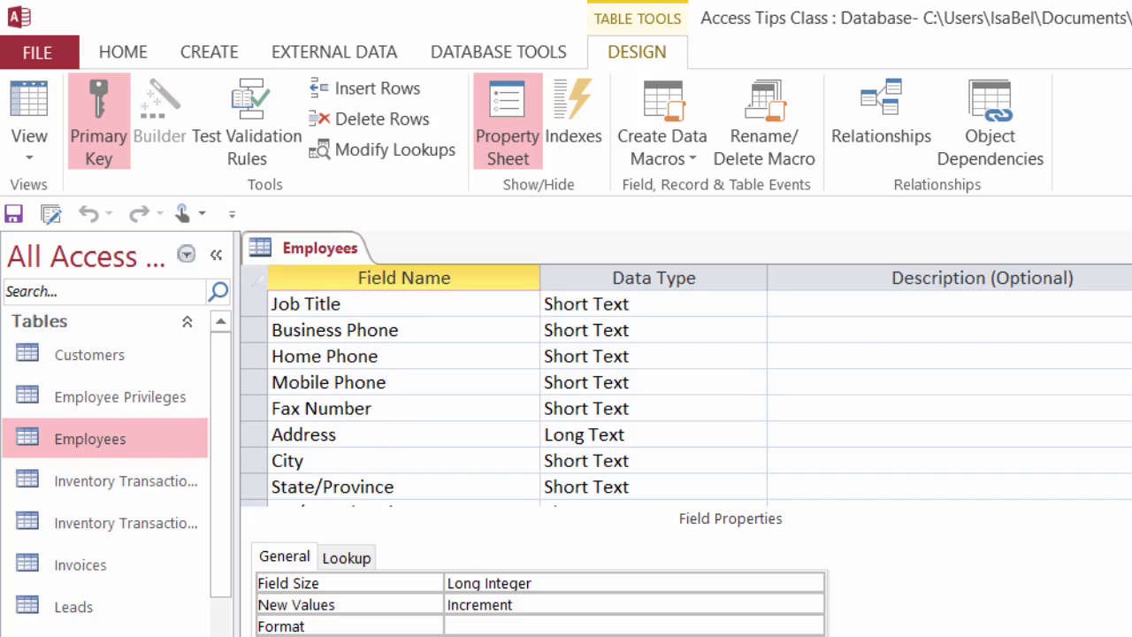
{"action": "left_click", "coordinate": [485, 337]}
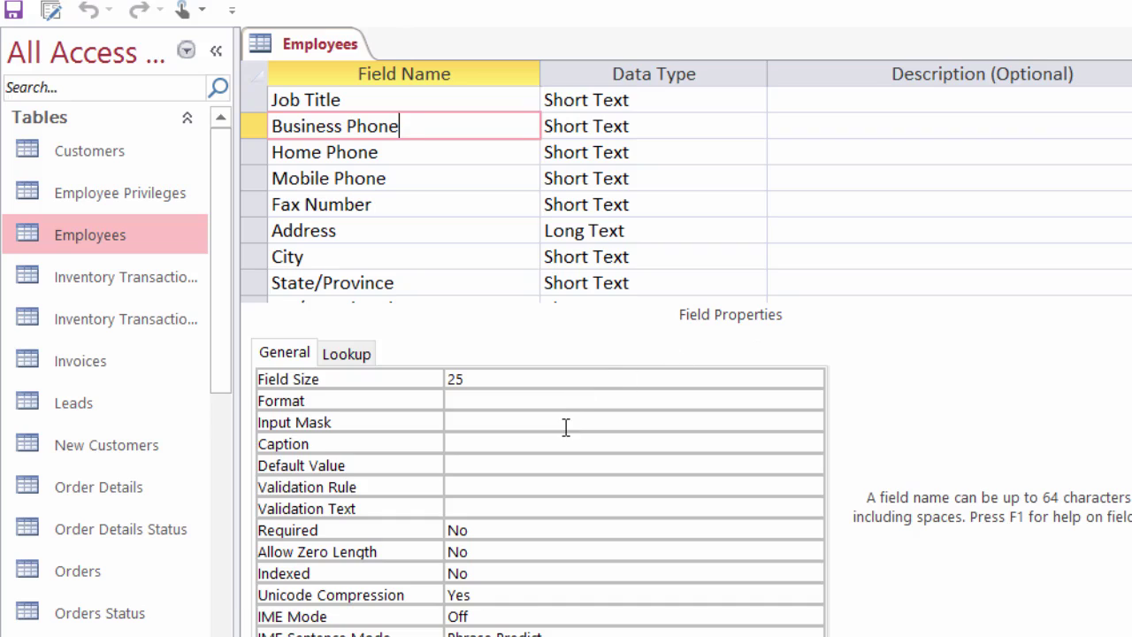
{"action": "left_click", "coordinate": [566, 427]}
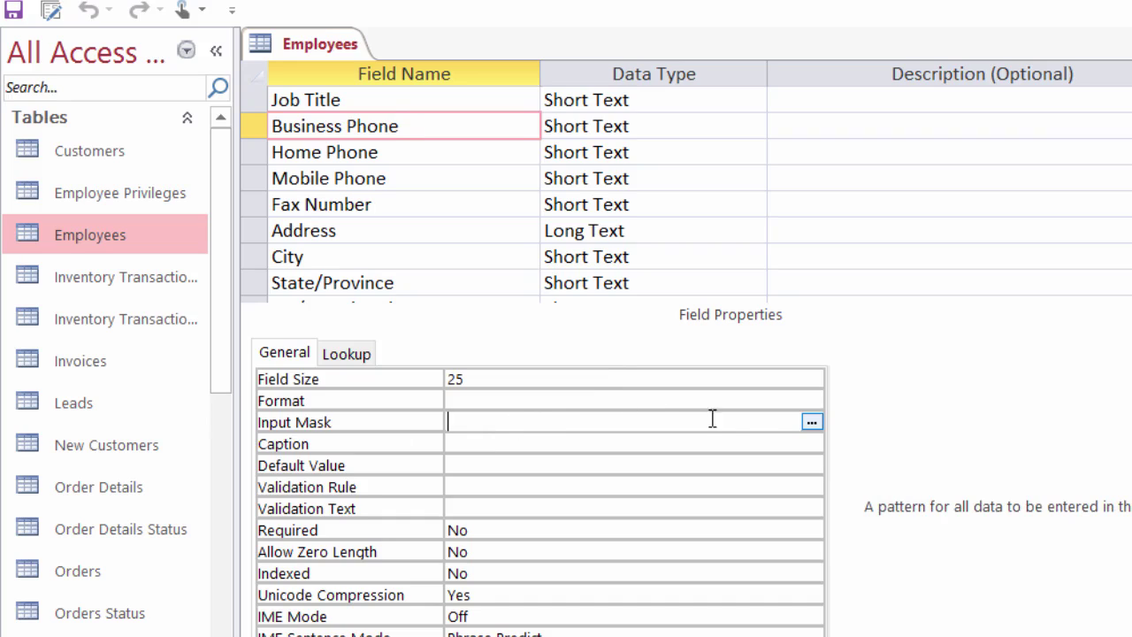
{"action": "left_click", "coordinate": [811, 425]}
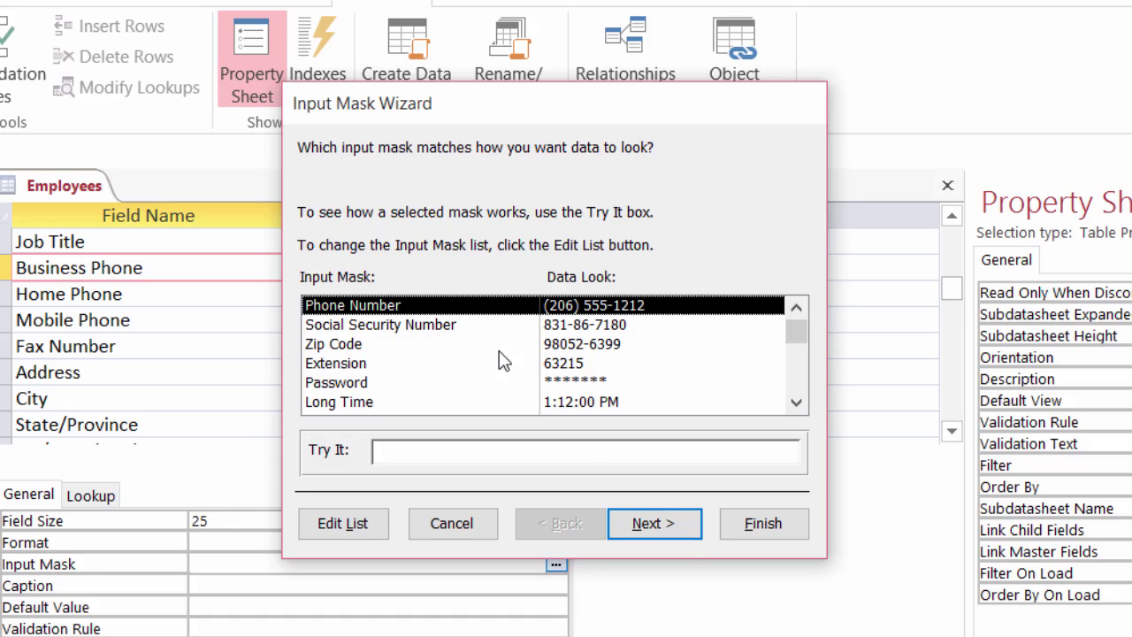
{"action": "left_click", "coordinate": [422, 452]}
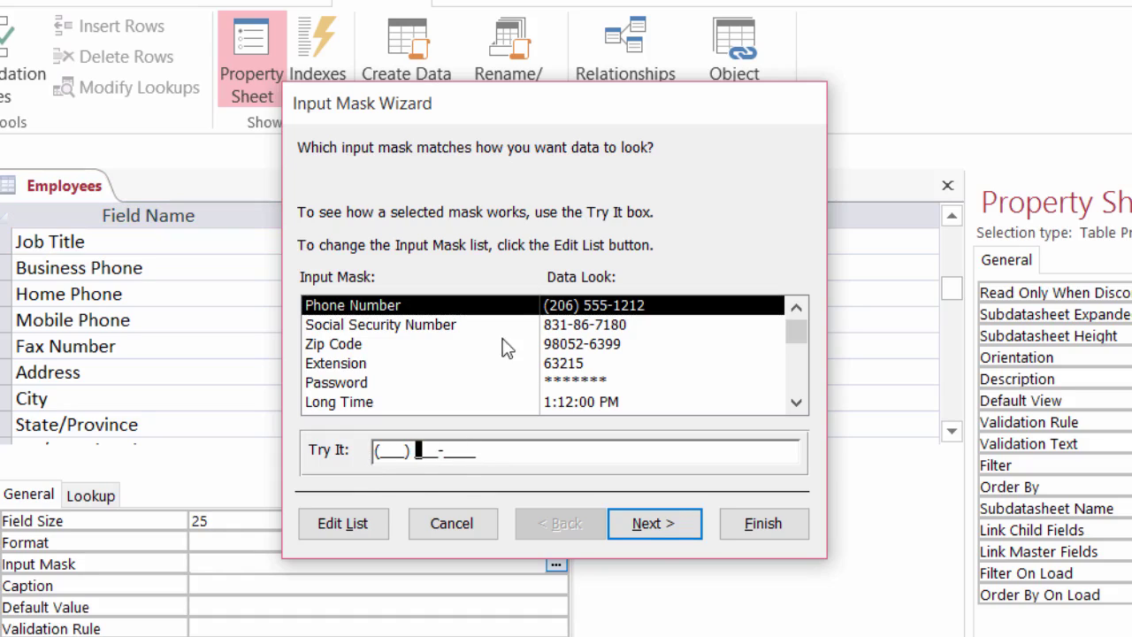
{"action": "left_click", "coordinate": [647, 524]}
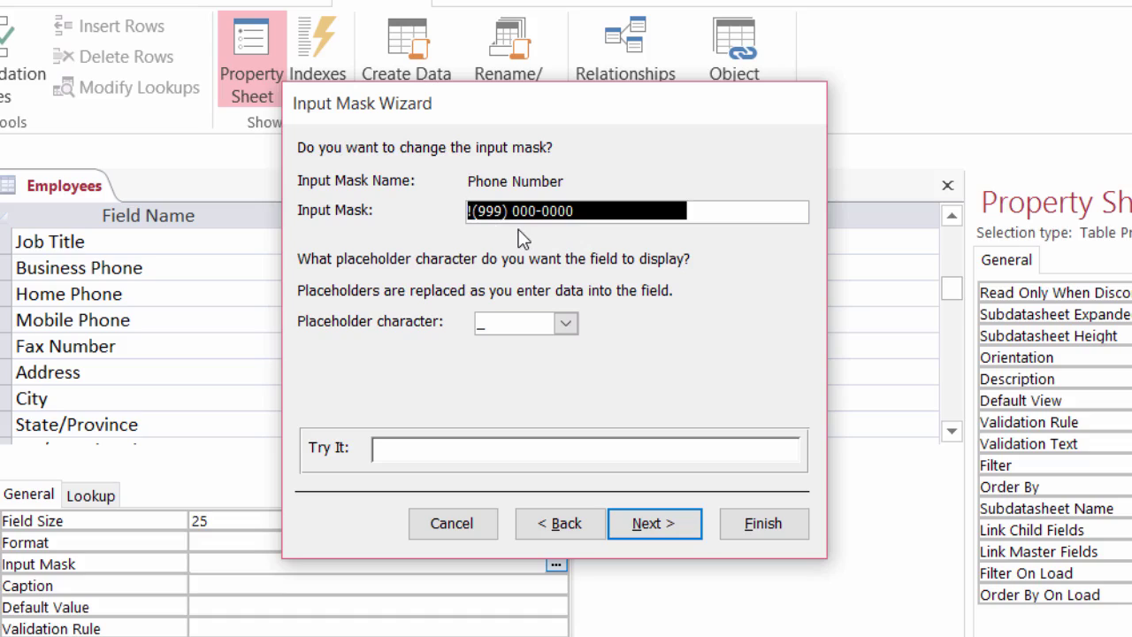
{"action": "left_click_drag", "start_coordinate": [495, 213], "coordinate": [503, 213]}
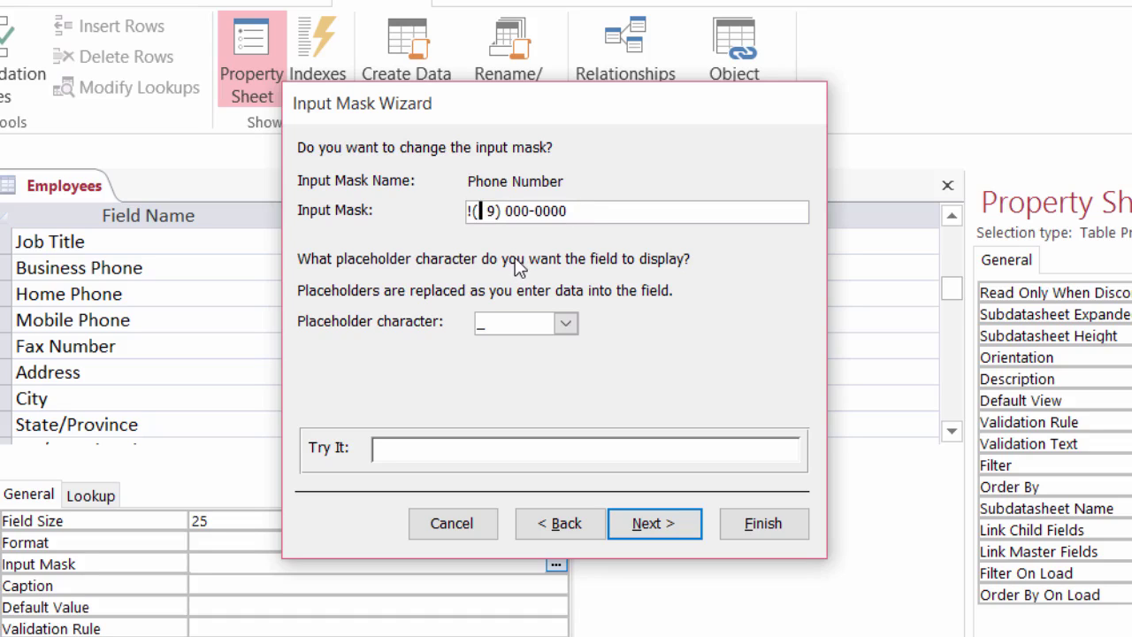
{"action": "key", "text": "shift+Right"}
{"action": "key", "text": "shift+Right"}
{"action": "type", "text": "000"}
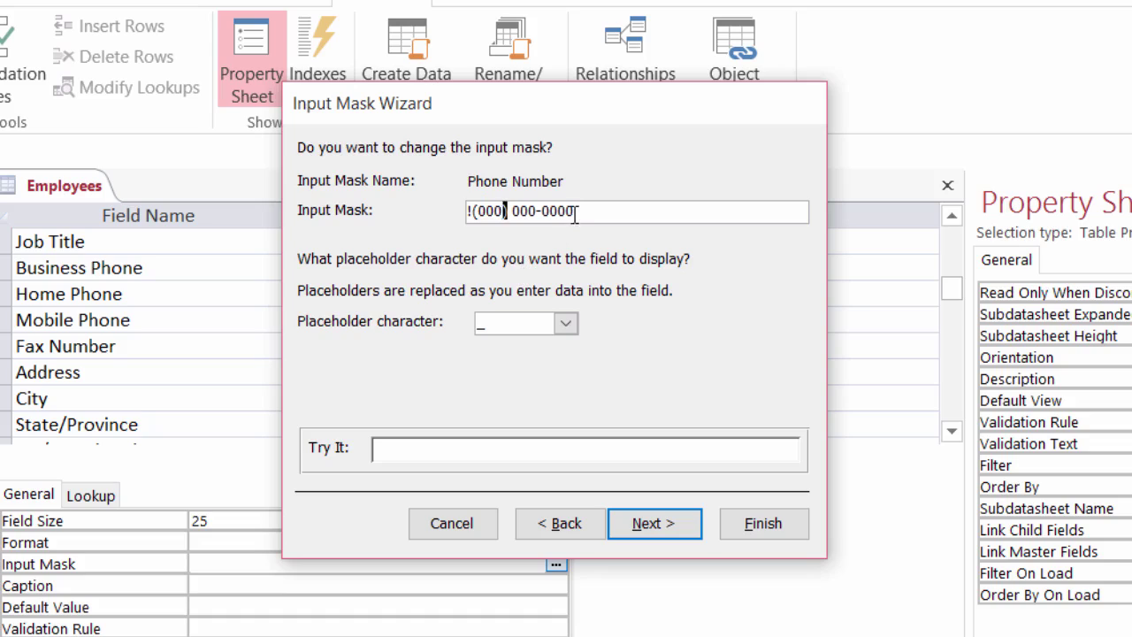
{"action": "left_click", "coordinate": [578, 212]}
Test the edited mask and try @ as the placeholder character.
{"action": "left_click", "coordinate": [426, 453]}
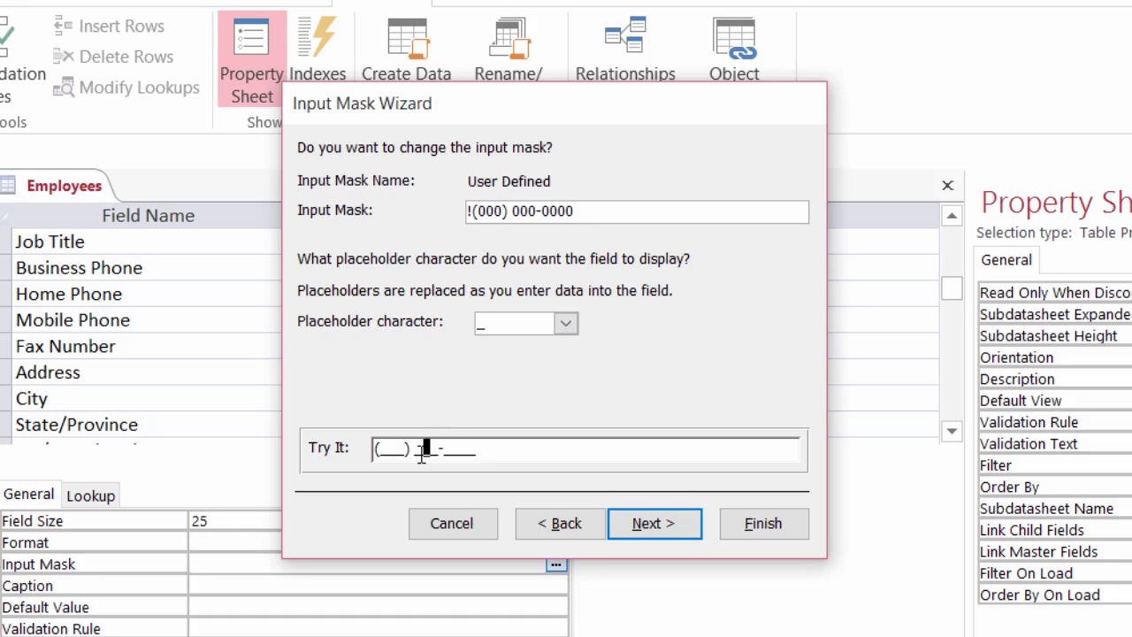
{"action": "left_click", "coordinate": [565, 323]}
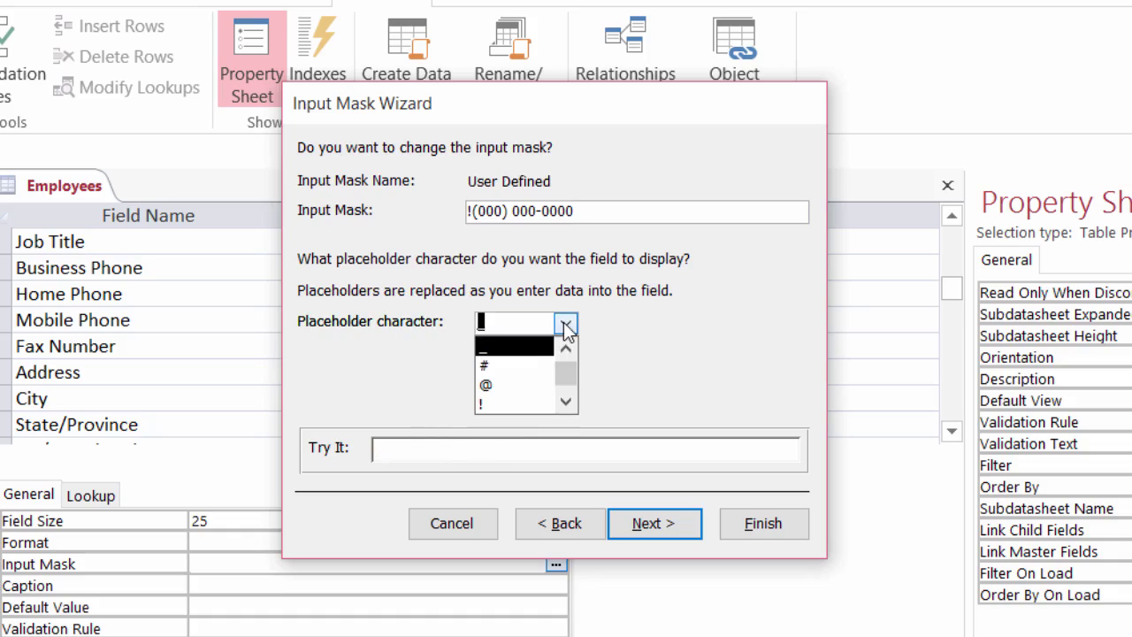
{"action": "left_click", "coordinate": [494, 385]}
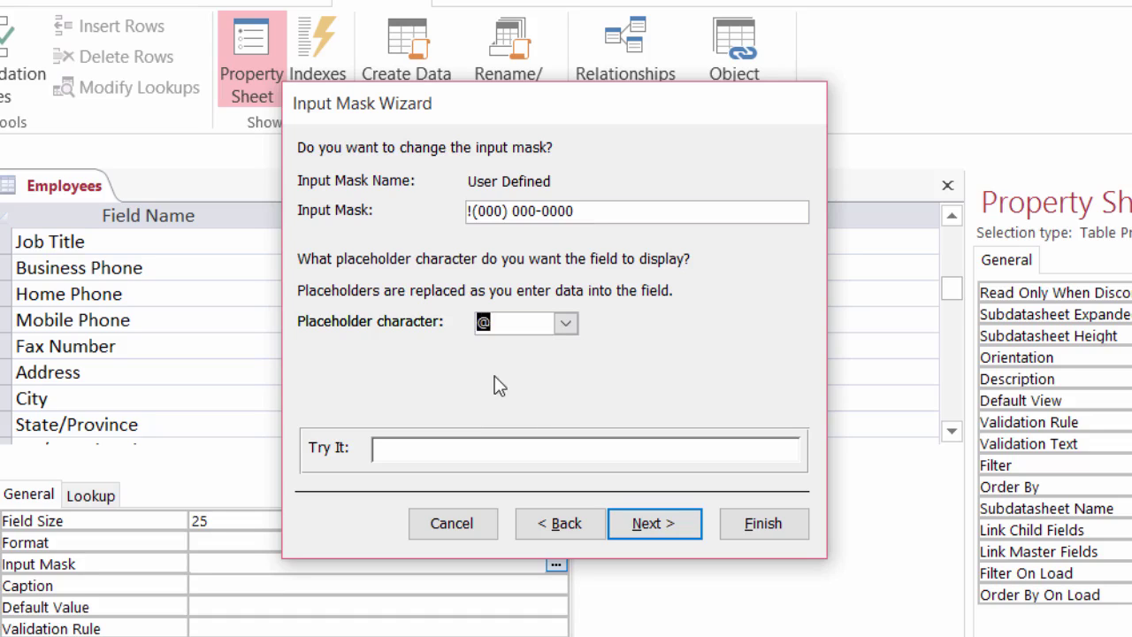
{"action": "left_click", "coordinate": [421, 448]}
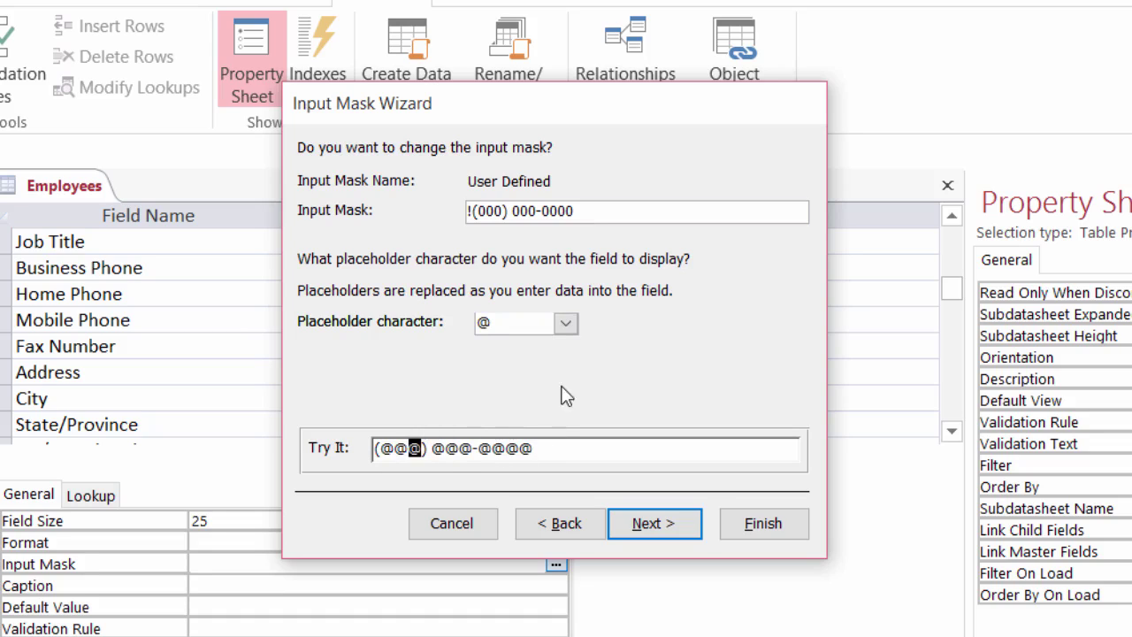
Try N as the placeholder, then settle on # as the placeholder character.
{"action": "left_click", "coordinate": [528, 324]}
{"action": "key", "text": "BackSpace"}
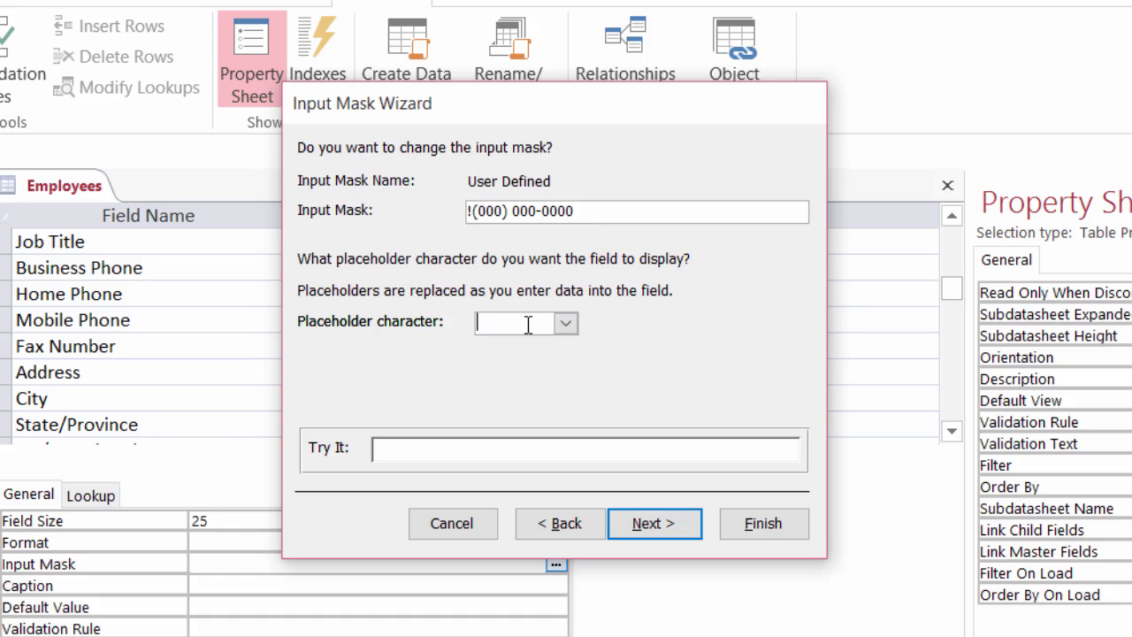
{"action": "type", "text": "N"}
{"action": "left_click", "coordinate": [487, 448]}
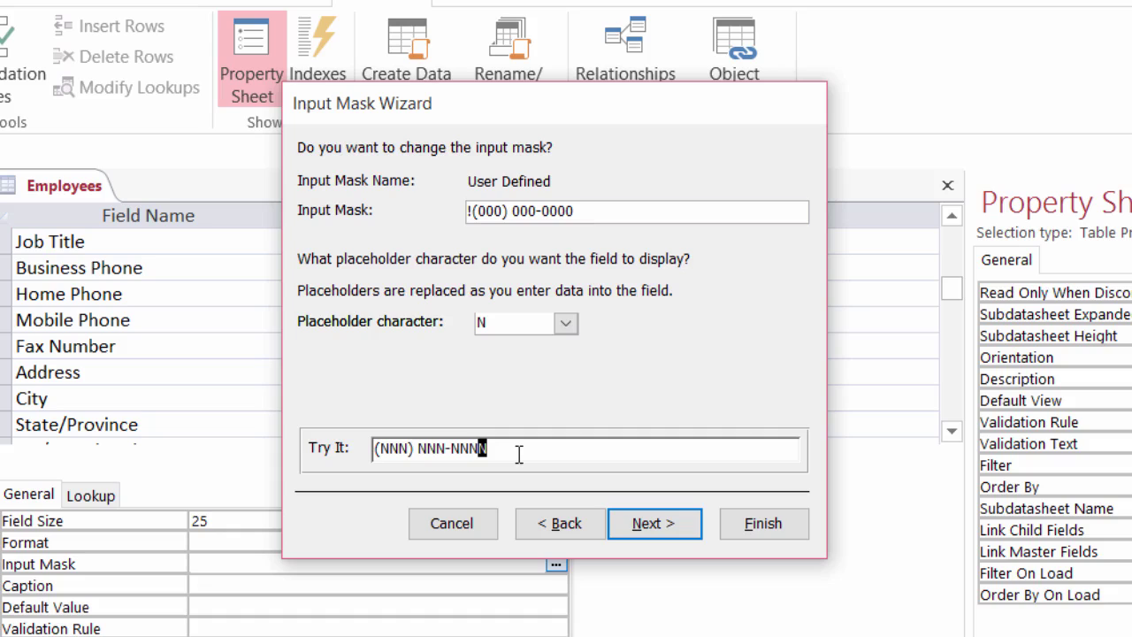
{"action": "left_click", "coordinate": [567, 323]}
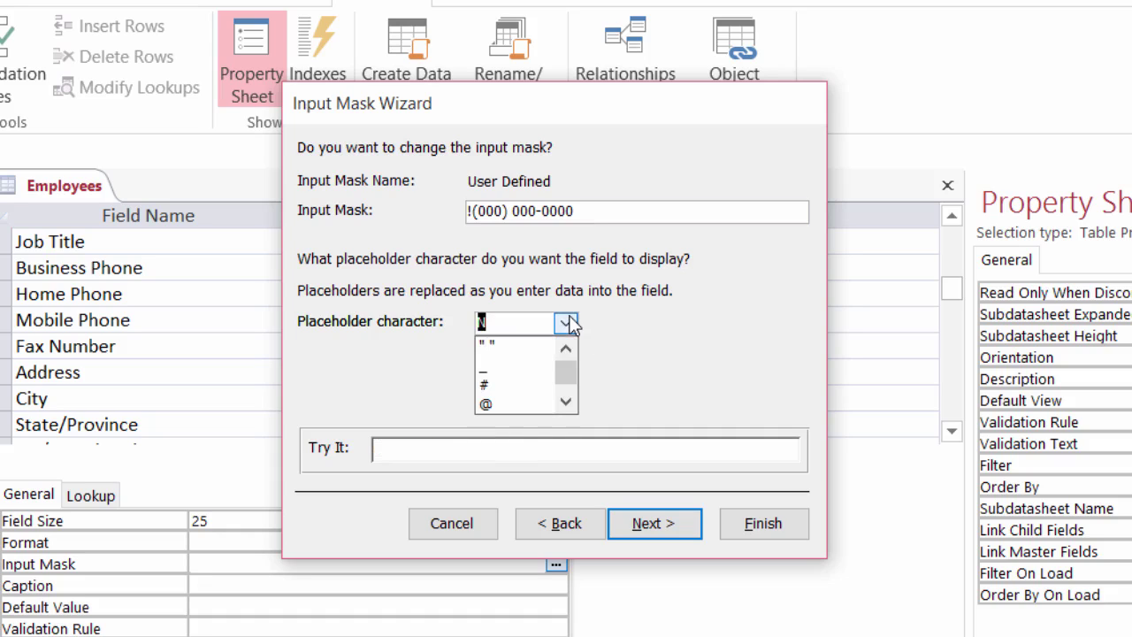
{"action": "left_click", "coordinate": [486, 384]}
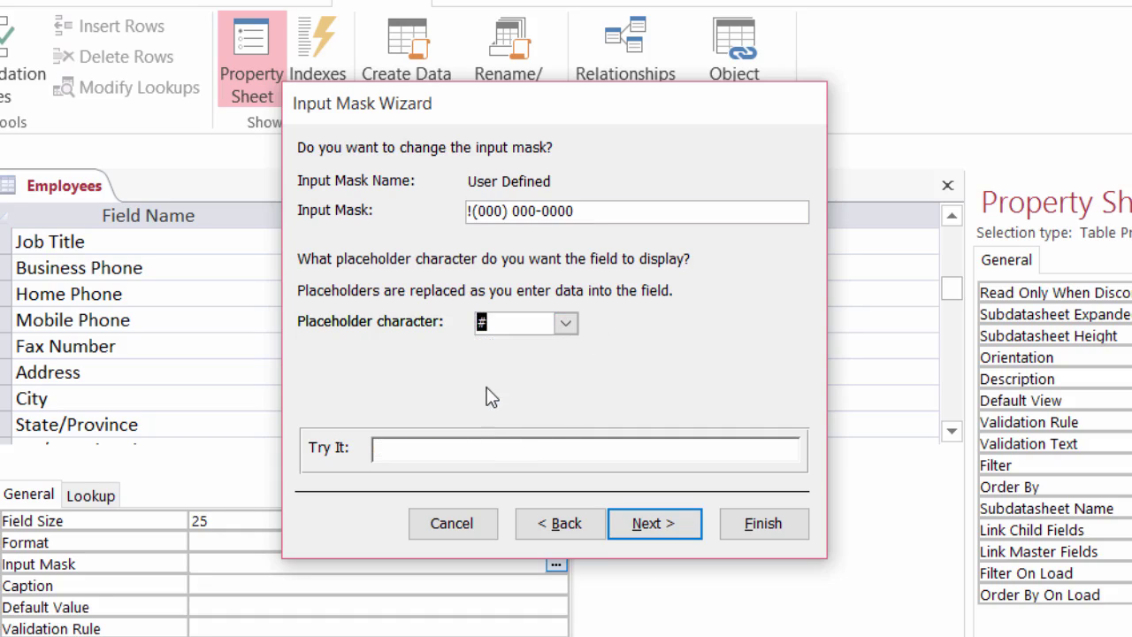
Store data without the mask symbols and finish, giving the mask !\(000") "000\-0000;;#.
{"action": "left_click", "coordinate": [630, 527]}
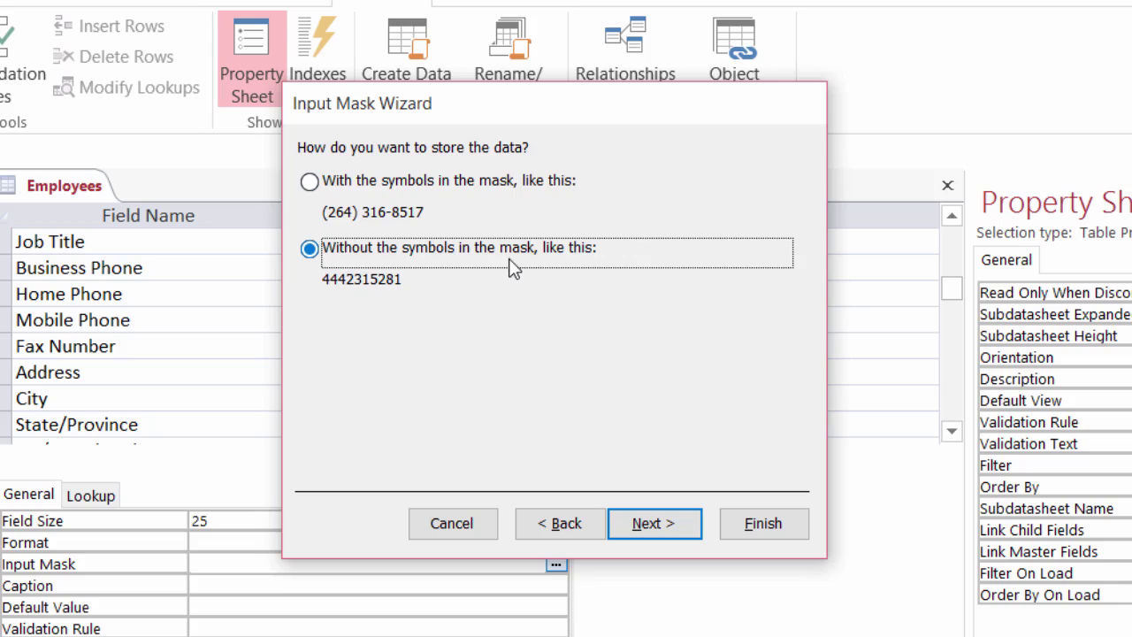
{"action": "left_click", "coordinate": [655, 523]}
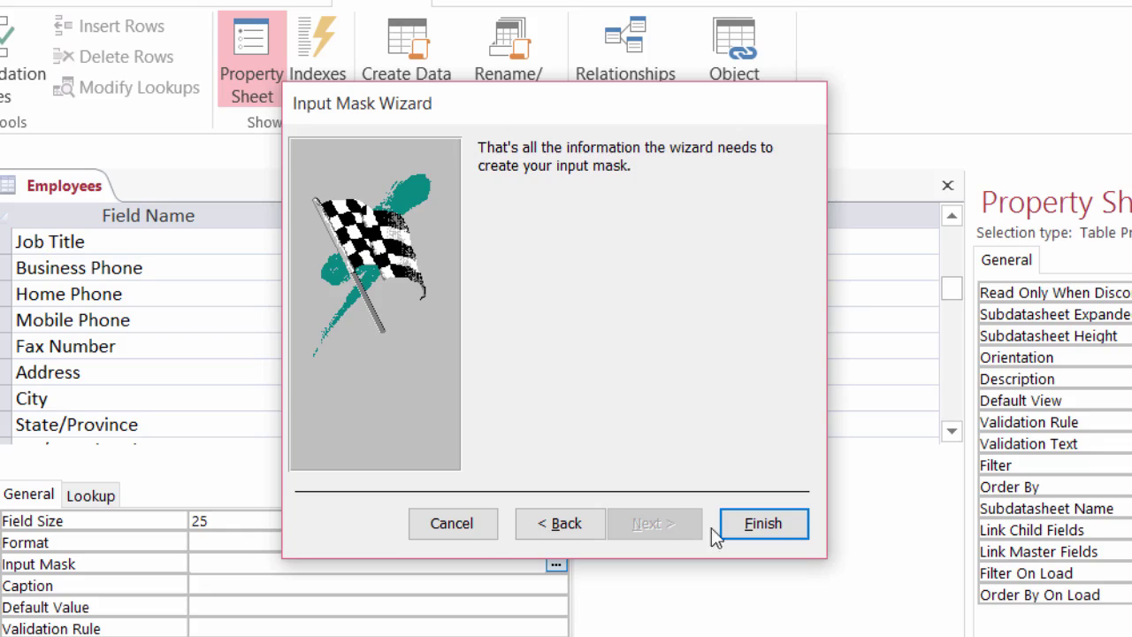
{"action": "left_click", "coordinate": [780, 529]}
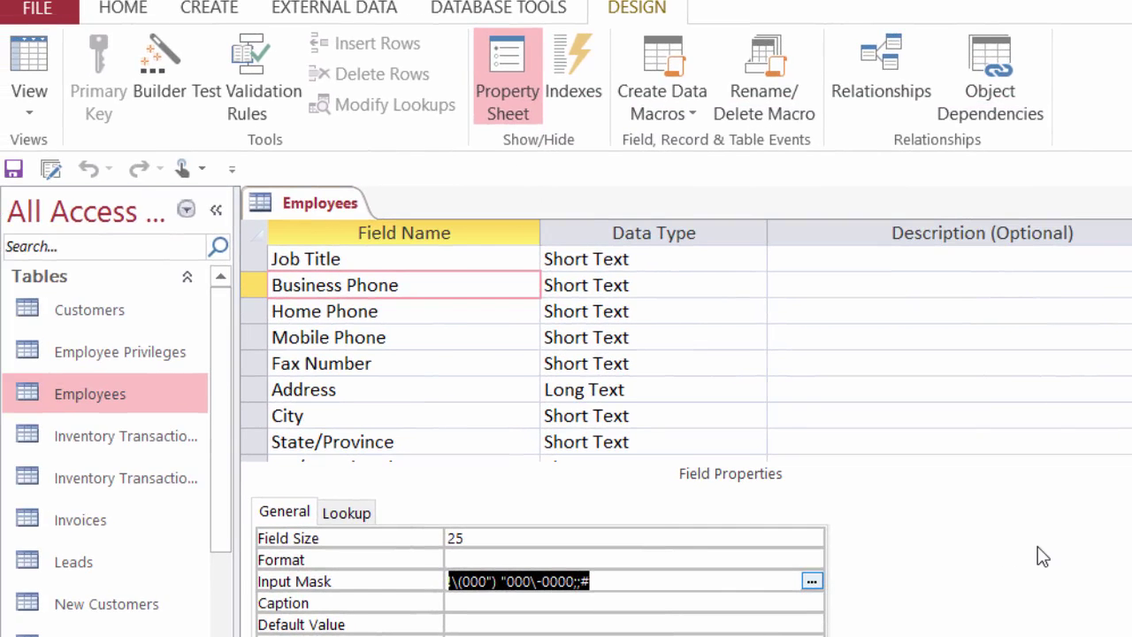
{"action": "key", "text": "End"}
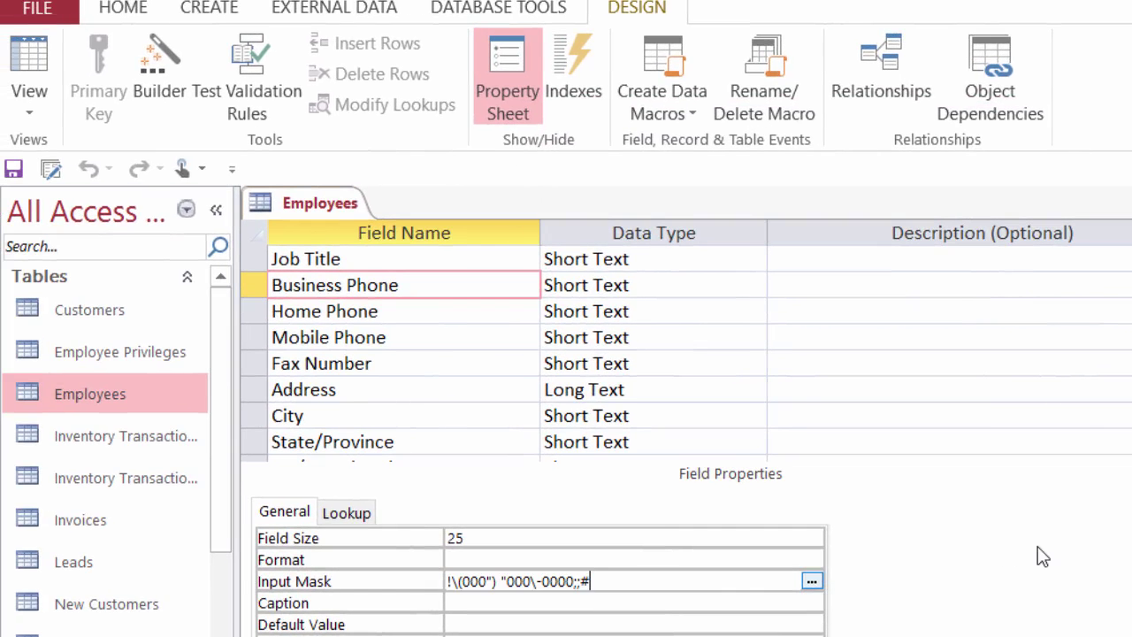
In Datasheet view, type a test phone number into a new row's Business Phone, then discard it.
{"action": "left_click", "coordinate": [38, 65]}
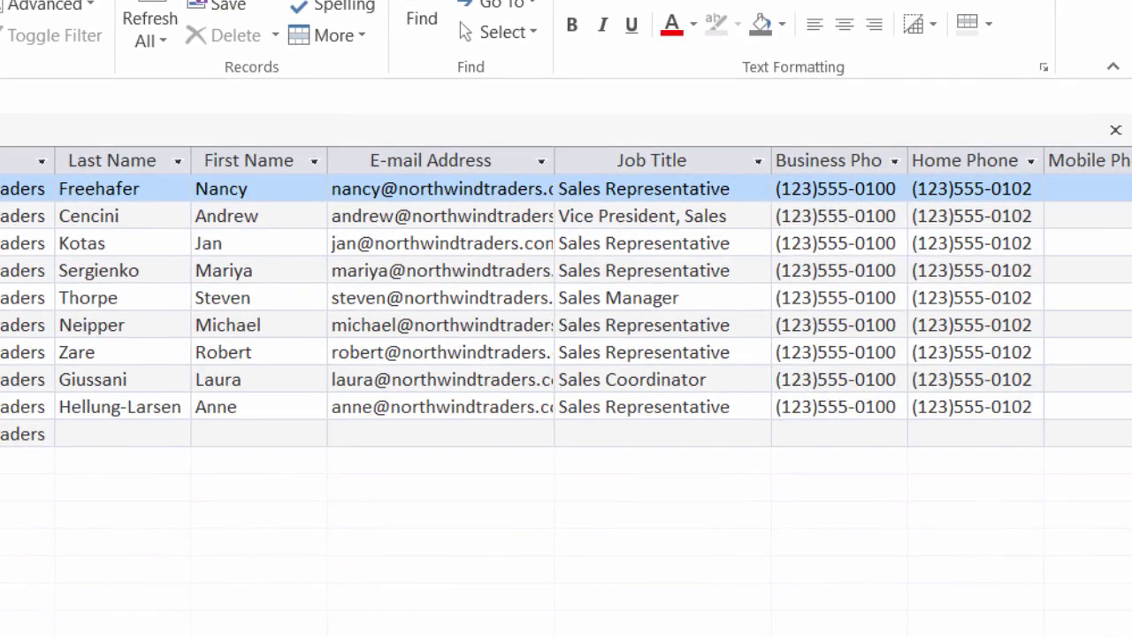
{"action": "left_click", "coordinate": [786, 434]}
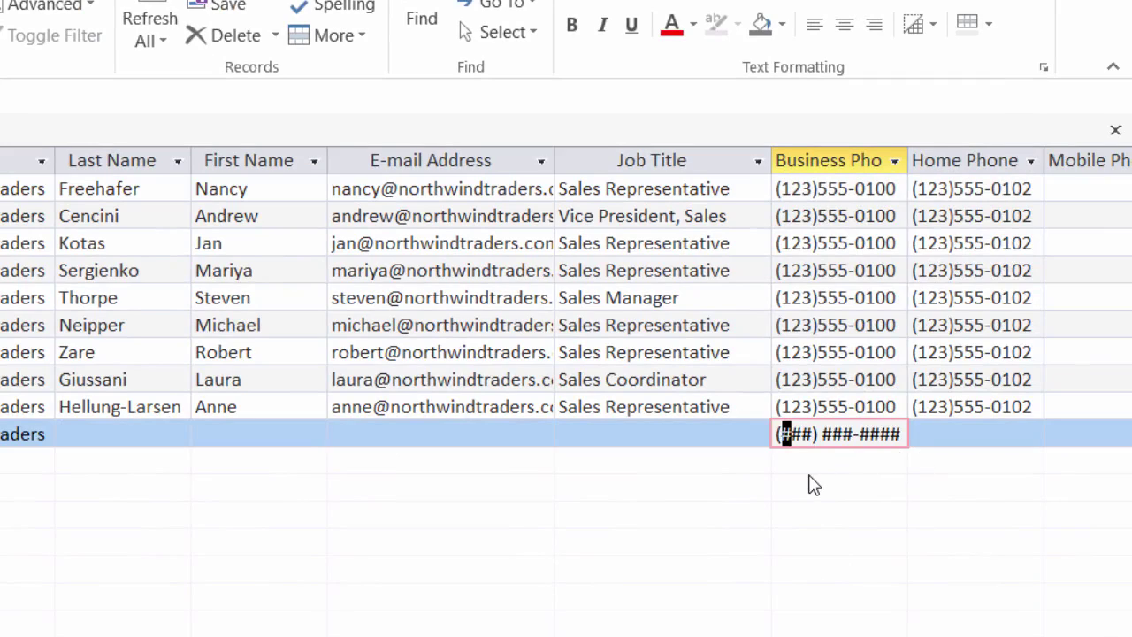
{"action": "type", "text": "123) "}
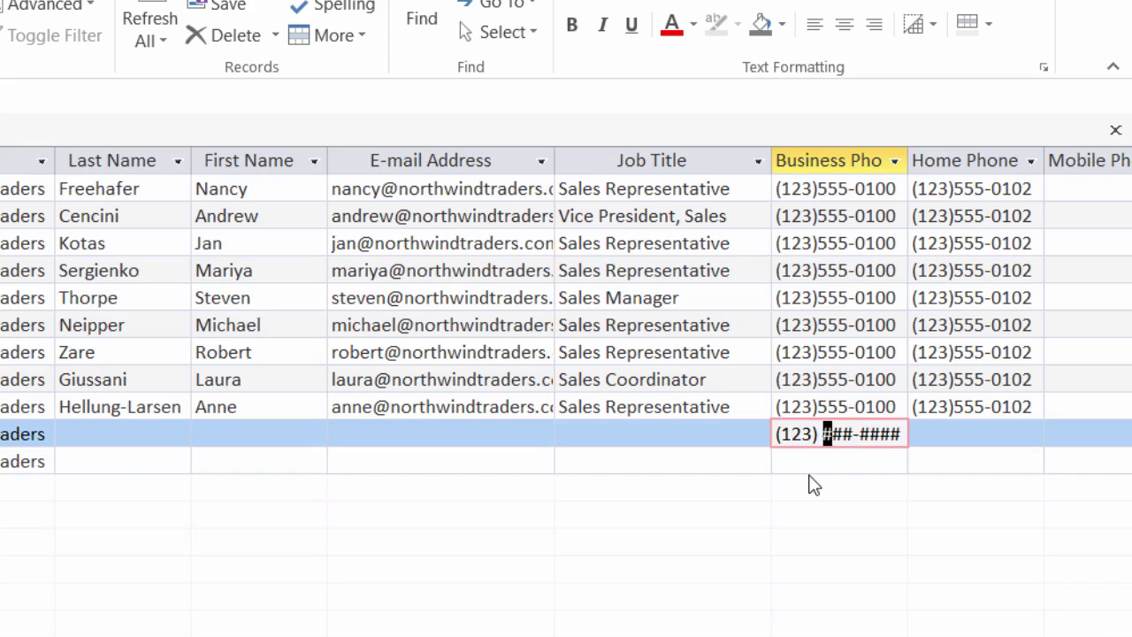
{"action": "type", "text": "456-78"}
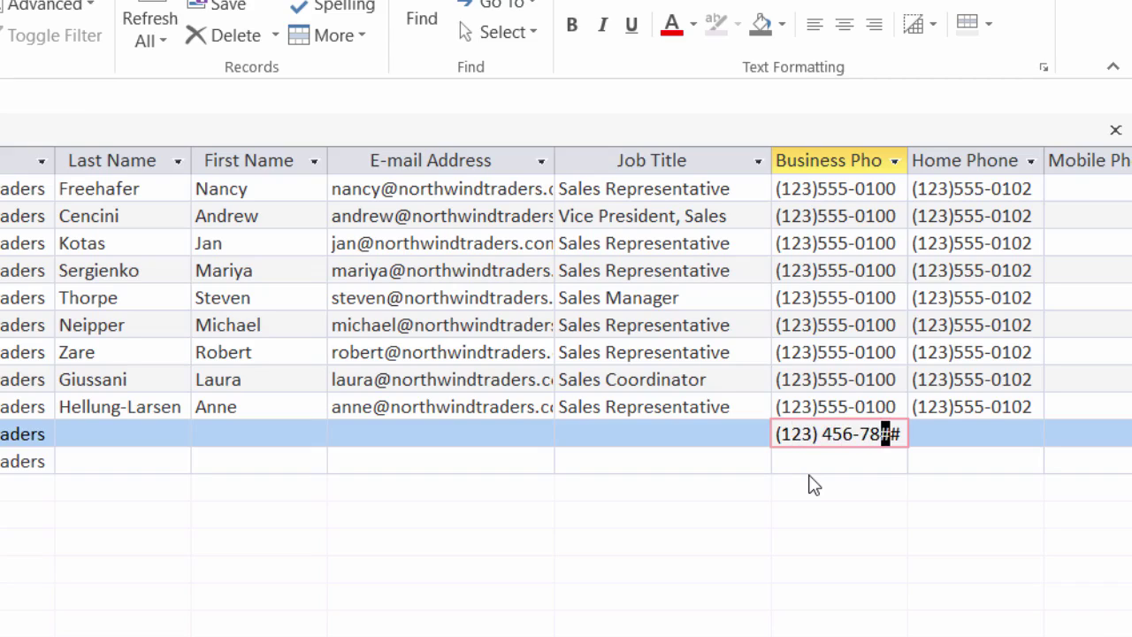
{"action": "type", "text": "91"}
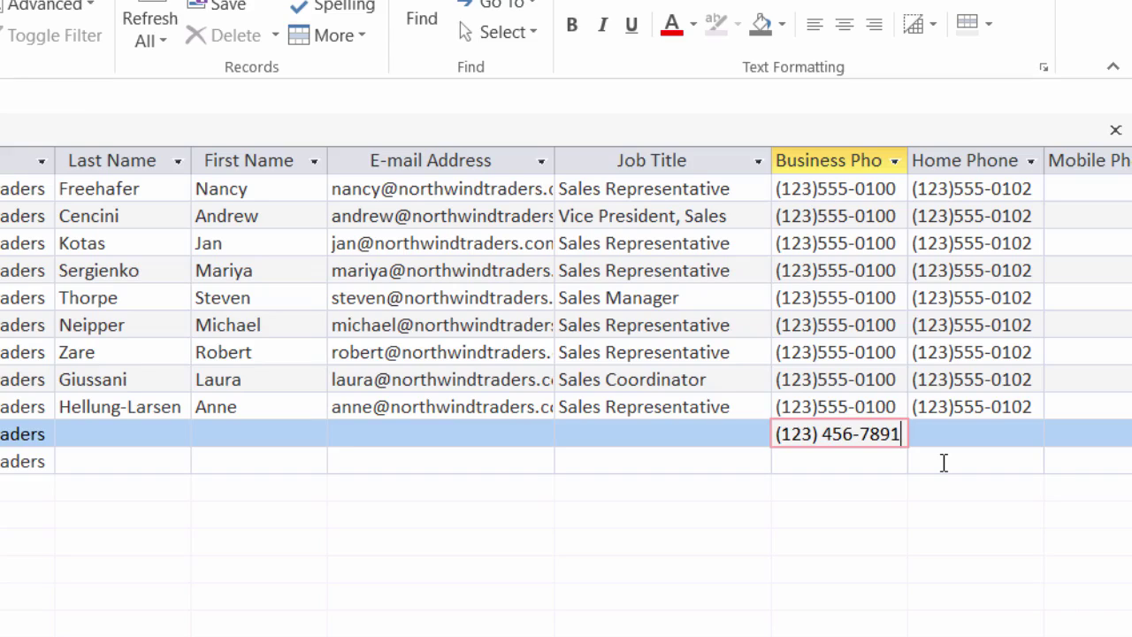
{"action": "key", "text": "Escape"}
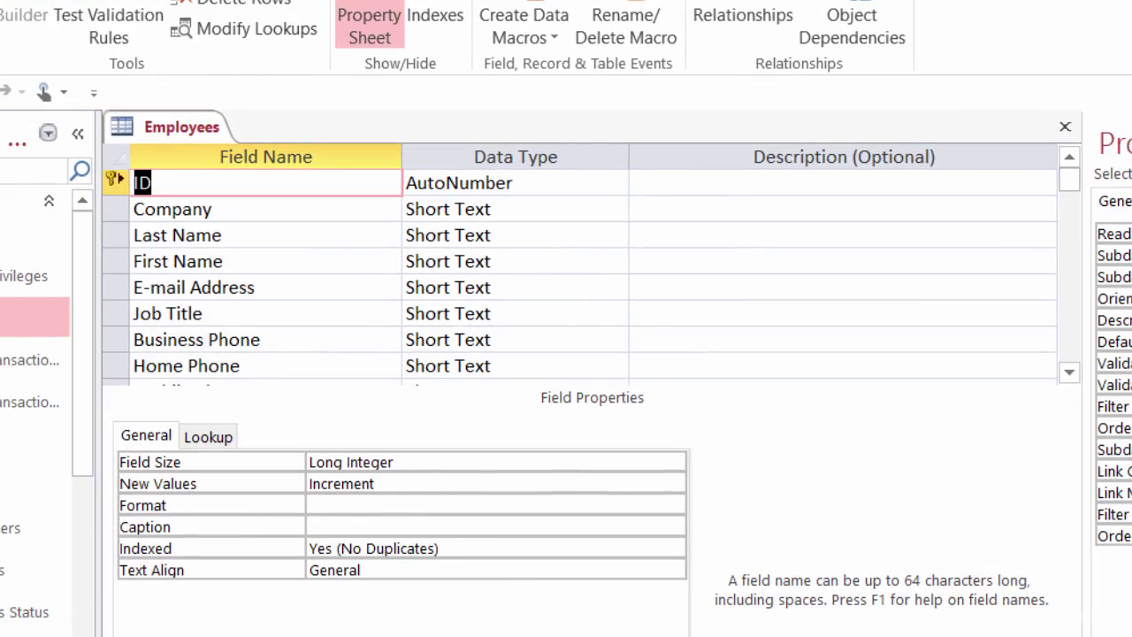
Give Home Phone the standard Phone Number mask, save the table, and check (___) ___-____ in a new row.
{"action": "left_click", "coordinate": [288, 363]}
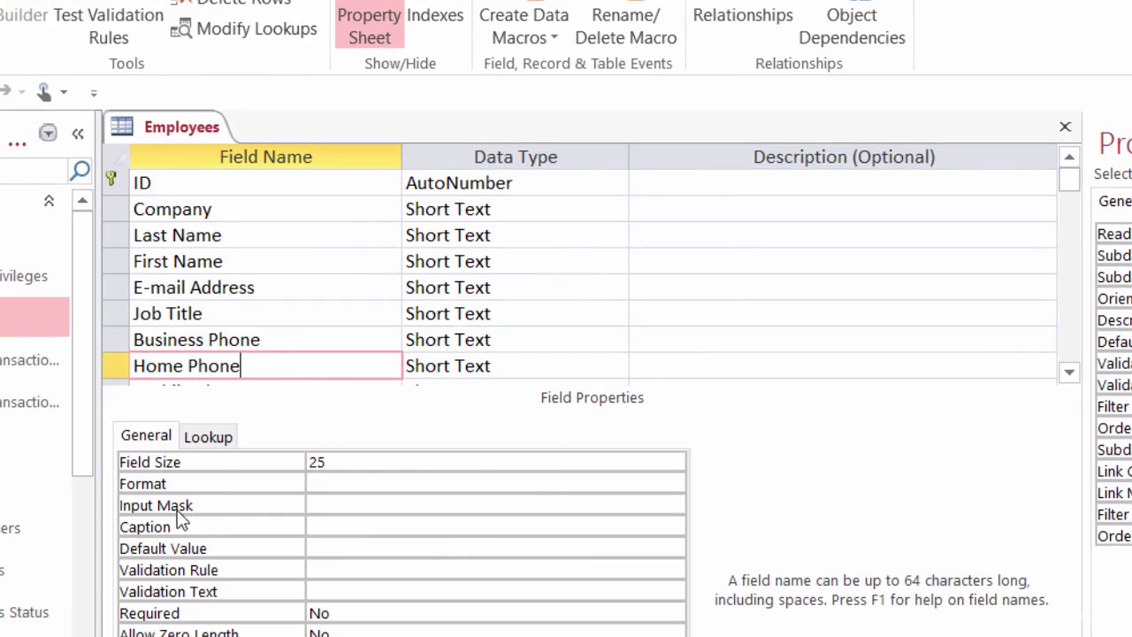
{"action": "left_click", "coordinate": [328, 505]}
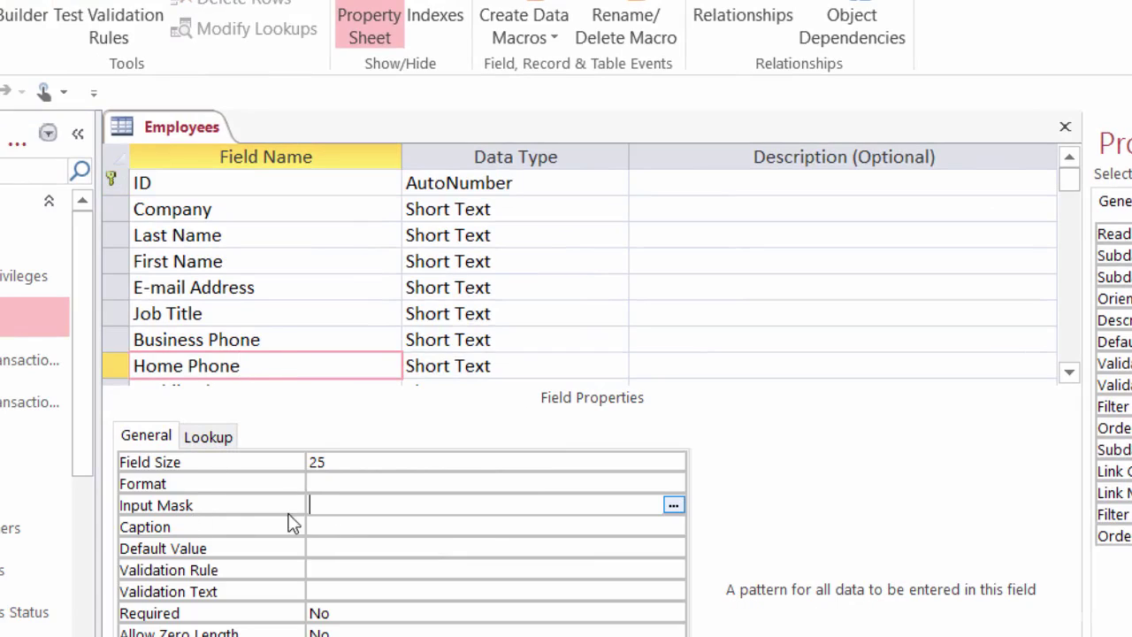
{"action": "left_click", "coordinate": [674, 507]}
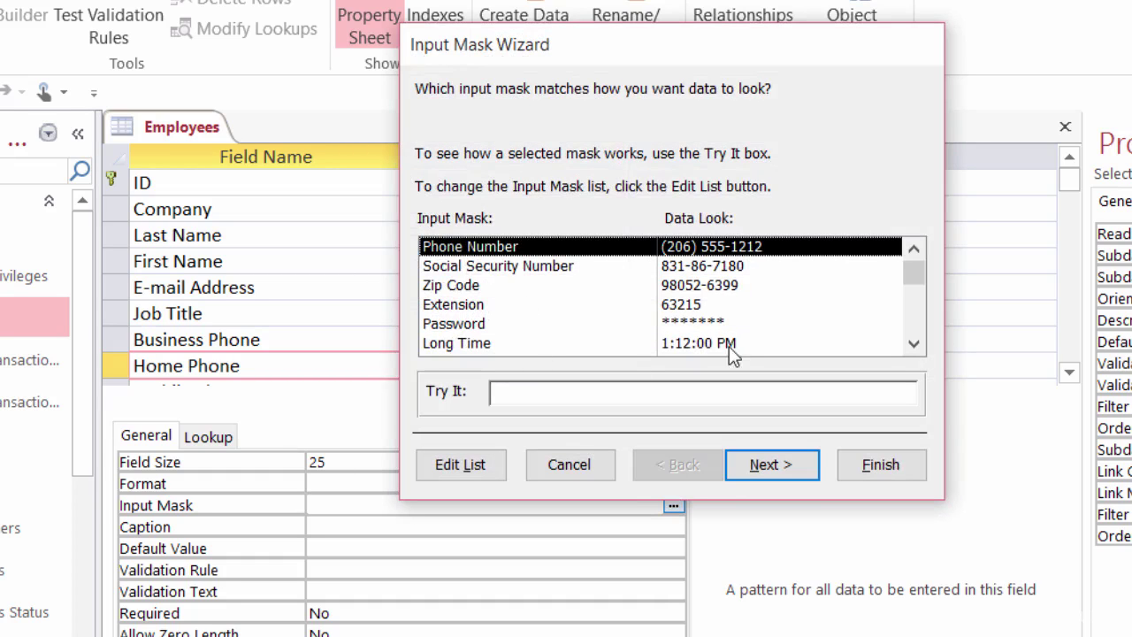
{"action": "left_click", "coordinate": [770, 463]}
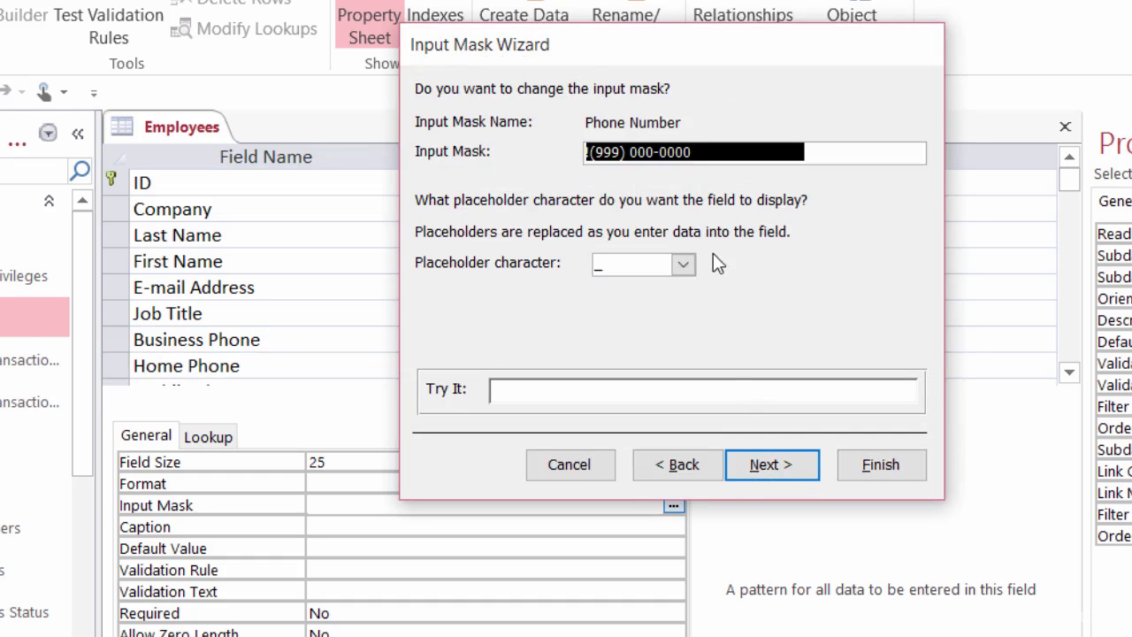
{"action": "left_click", "coordinate": [767, 464]}
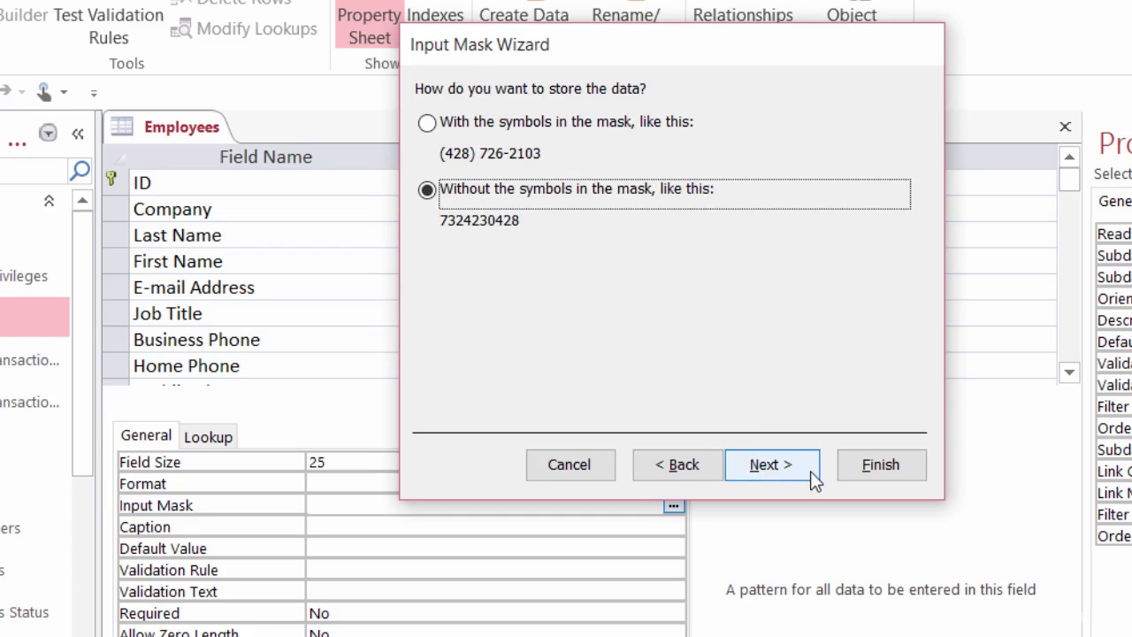
{"action": "left_click", "coordinate": [880, 464]}
{"action": "left_click", "coordinate": [561, 417]}
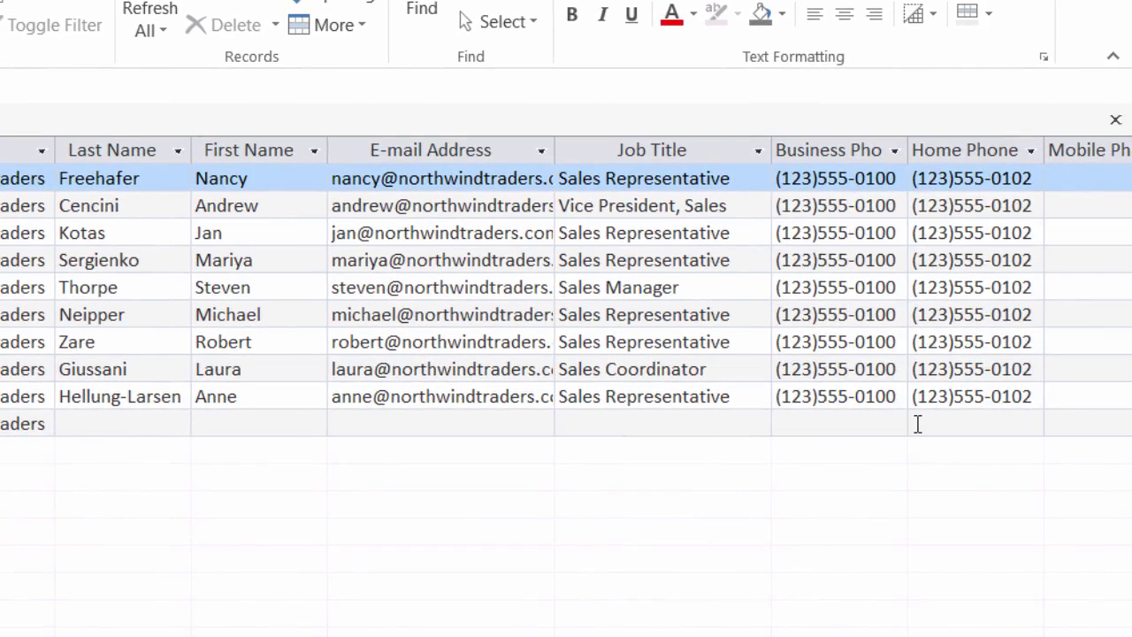
{"action": "left_click", "coordinate": [915, 424]}
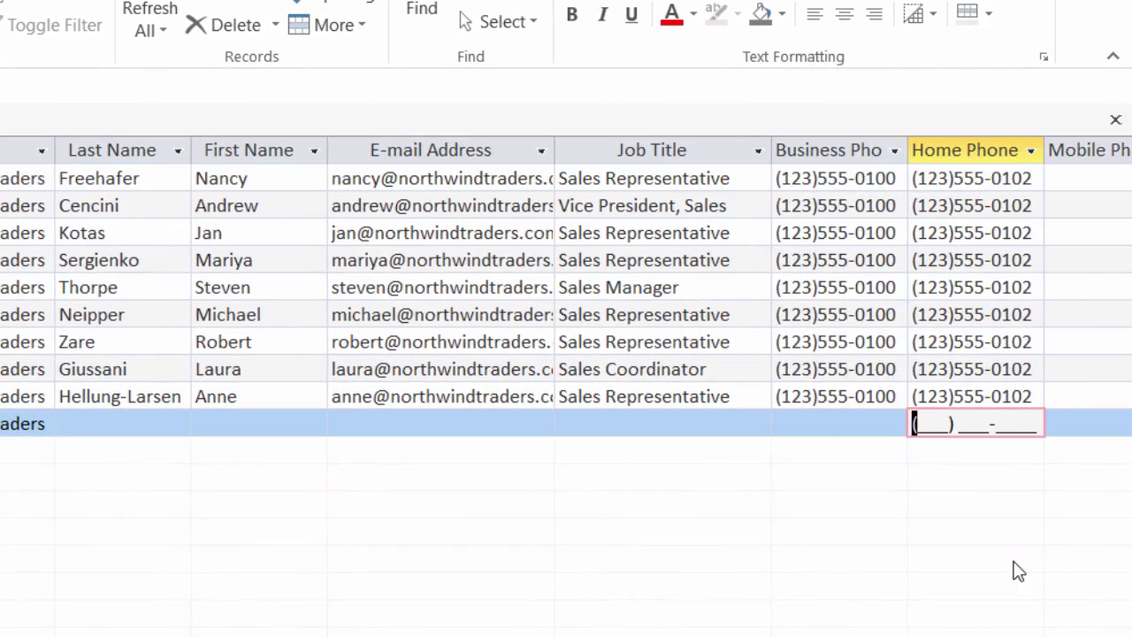